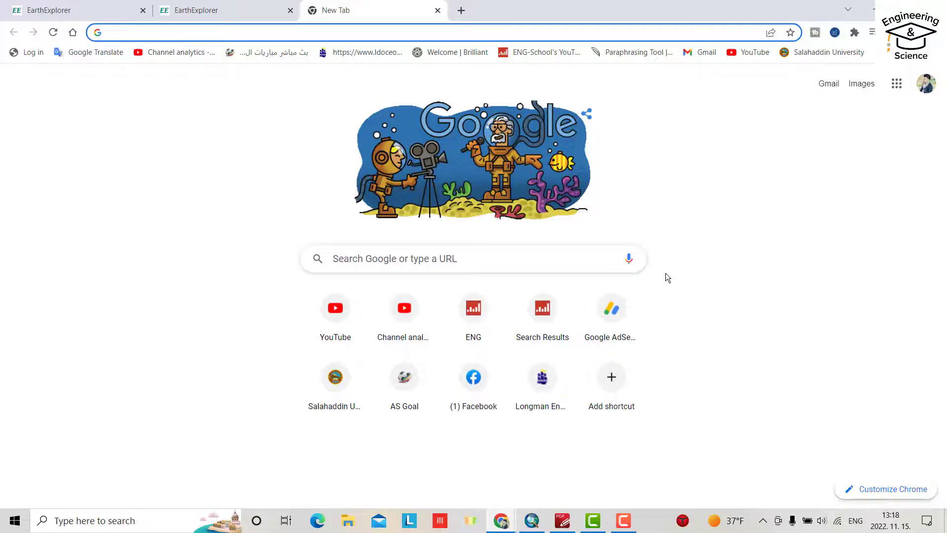
# Search Google for 'usgs earth explorer' and open the official USGS EarthExplorer site
pyautogui.press('Down')
pyautogui.press('Return')
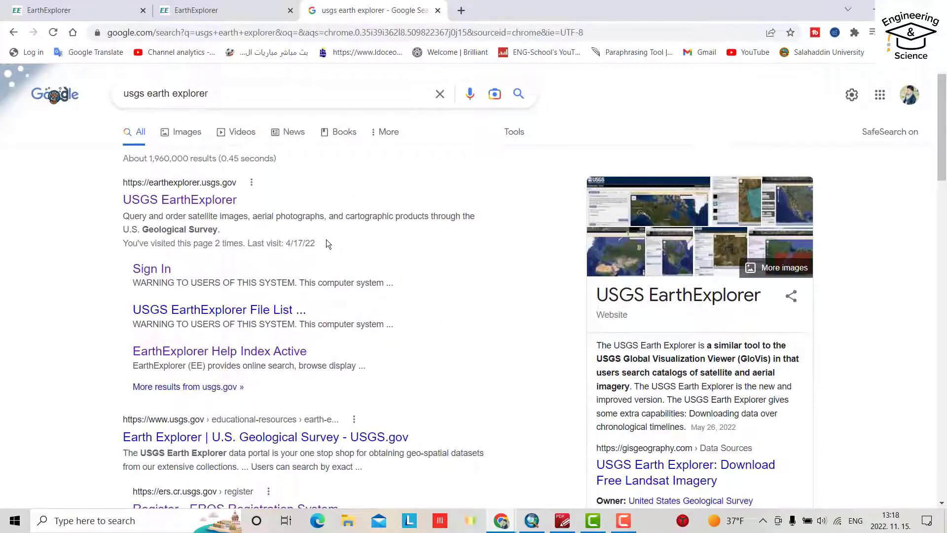
pyautogui.click(184, 202)
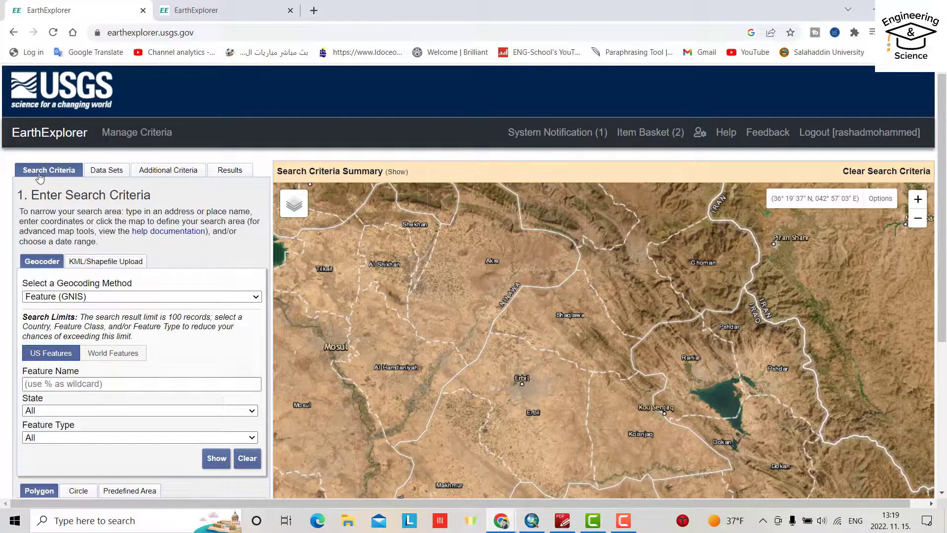
# Zoom the map out to show northern Iraq and northwestern Iran
pyautogui.scroll(-2, 464, 357)
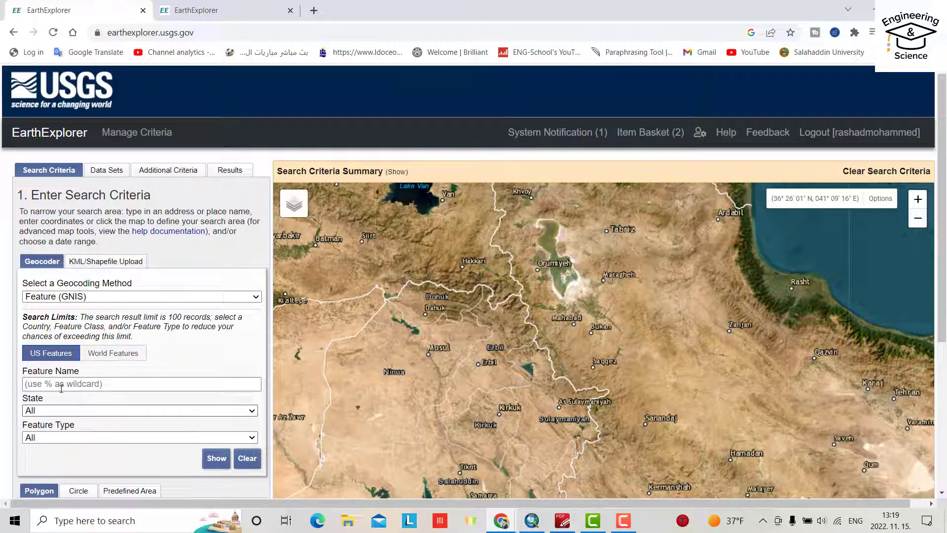
# Switch geocoding to Address/Place, add Erbil as a coordinate, then remove it
pyautogui.click(156, 298)
pyautogui.click(95, 319)
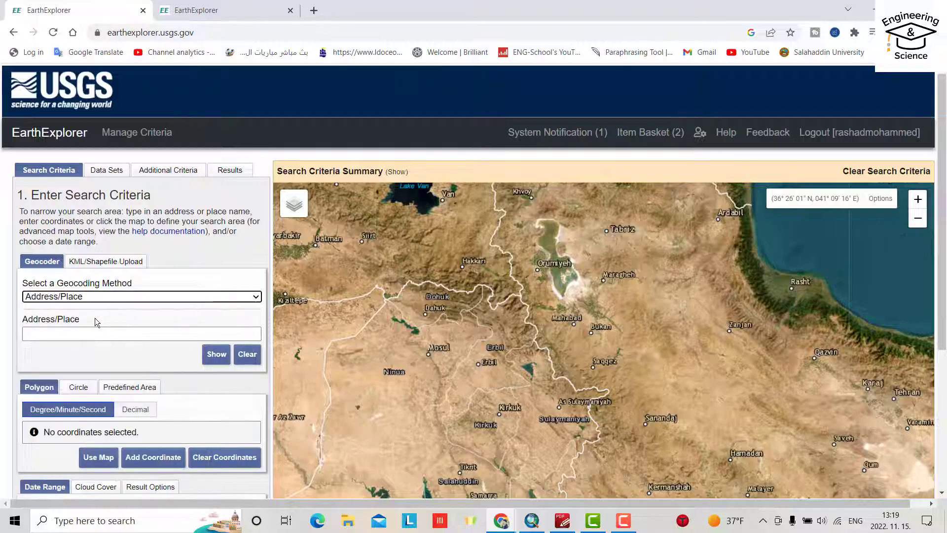
pyautogui.click(81, 333)
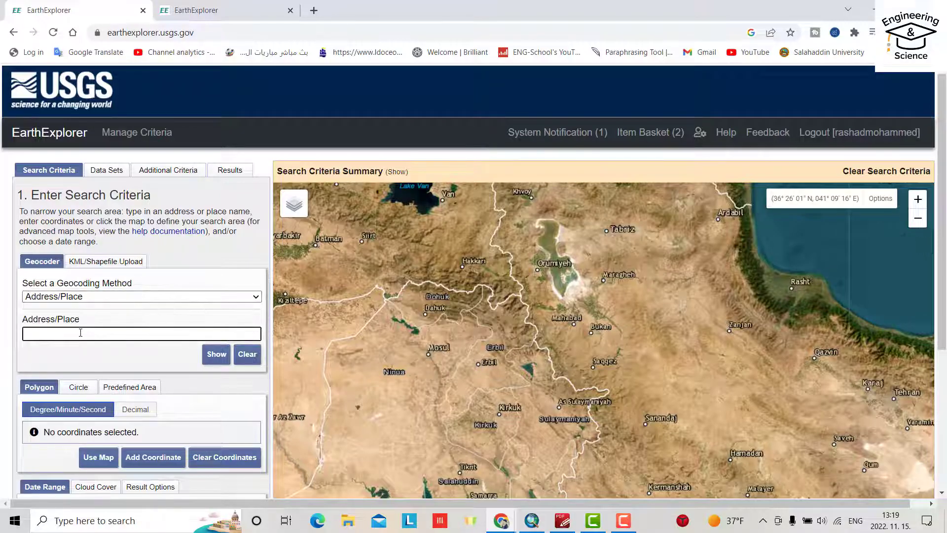
pyautogui.write('erbil')
pyautogui.click(216, 354)
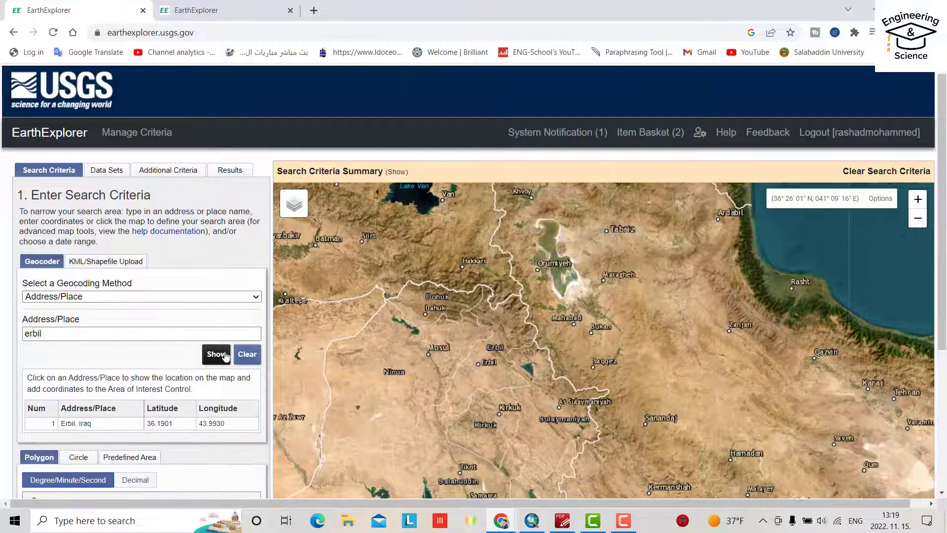
pyautogui.click(84, 423)
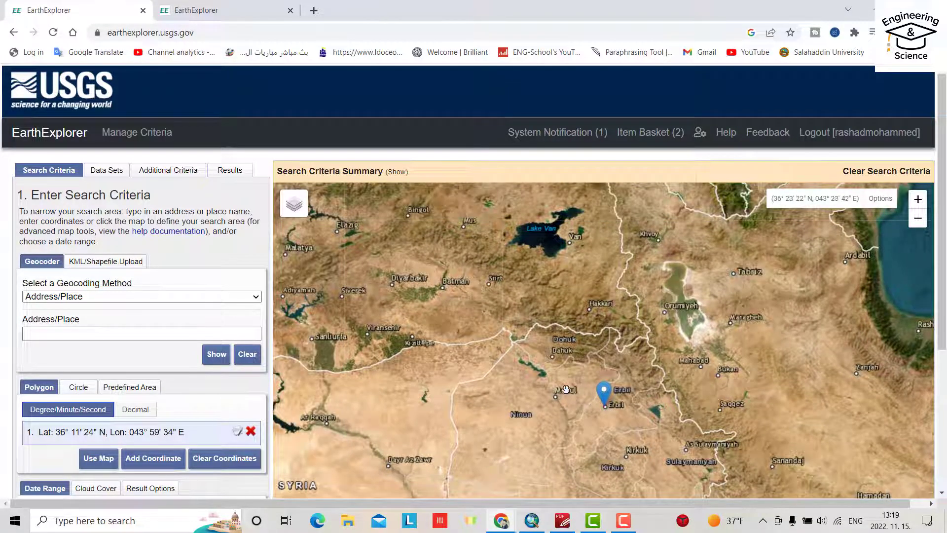
pyautogui.click(251, 431)
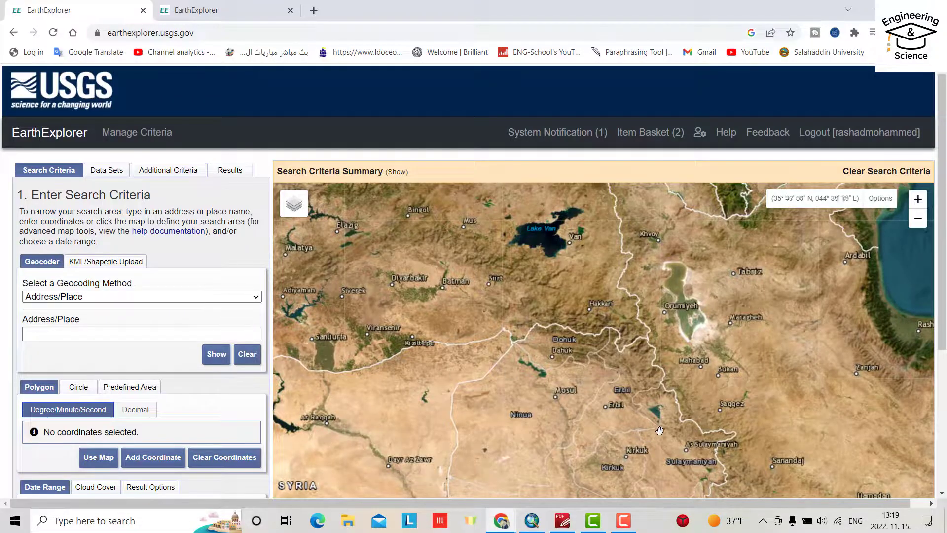
# Draw a five-point polygon near Muş, Elazığ, Siverek, Batman and Lake Van
pyautogui.moveTo(610, 446); pyautogui.dragTo(651, 460)
pyautogui.moveTo(555, 340); pyautogui.dragTo(620, 430)
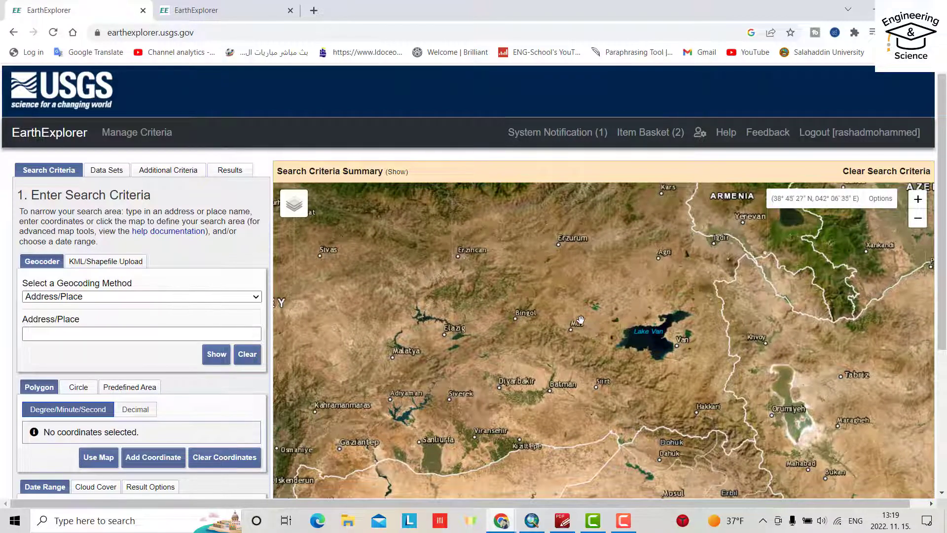
pyautogui.click(34, 388)
pyautogui.click(578, 290)
pyautogui.click(464, 314)
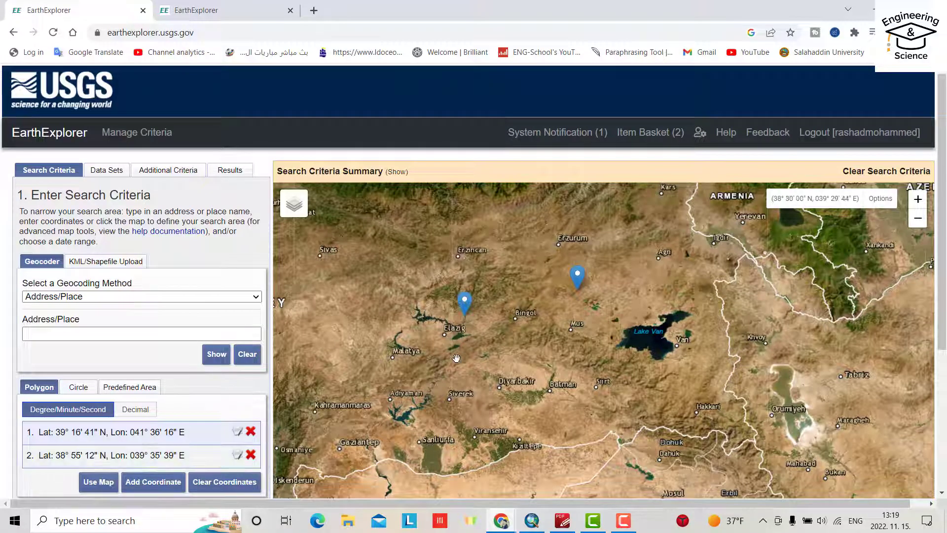
pyautogui.click(457, 401)
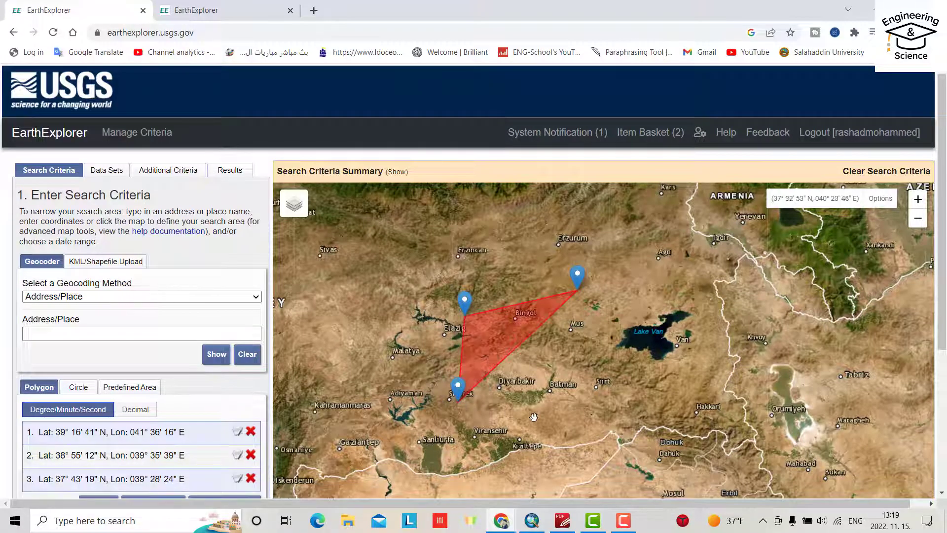
pyautogui.click(582, 420)
pyautogui.click(618, 362)
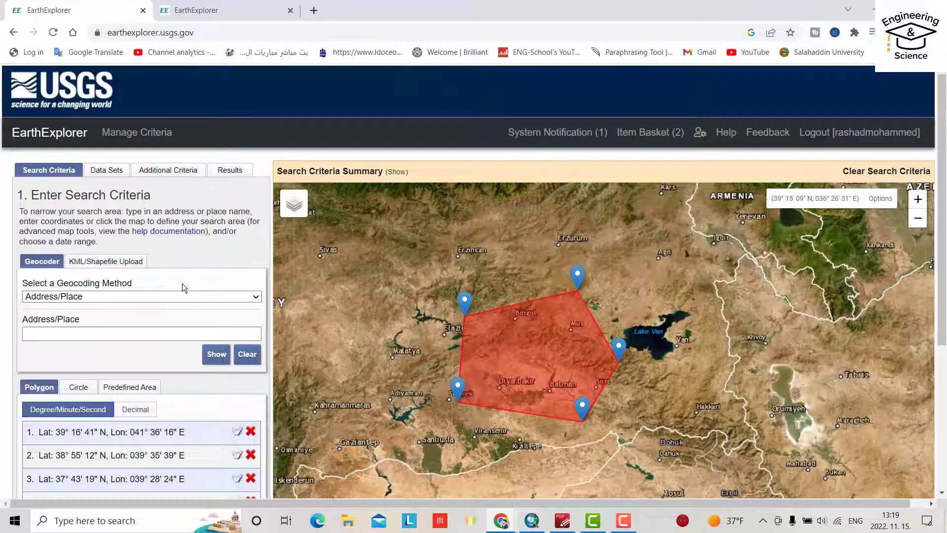
pyautogui.scroll(-2, 170, 273)
pyautogui.scroll(-2, 158, 338)
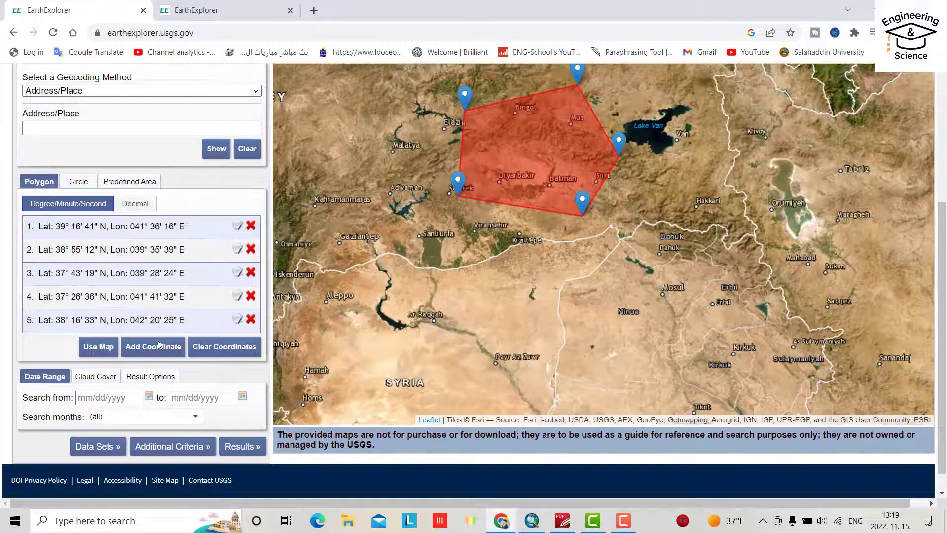
pyautogui.scroll(4, 157, 348)
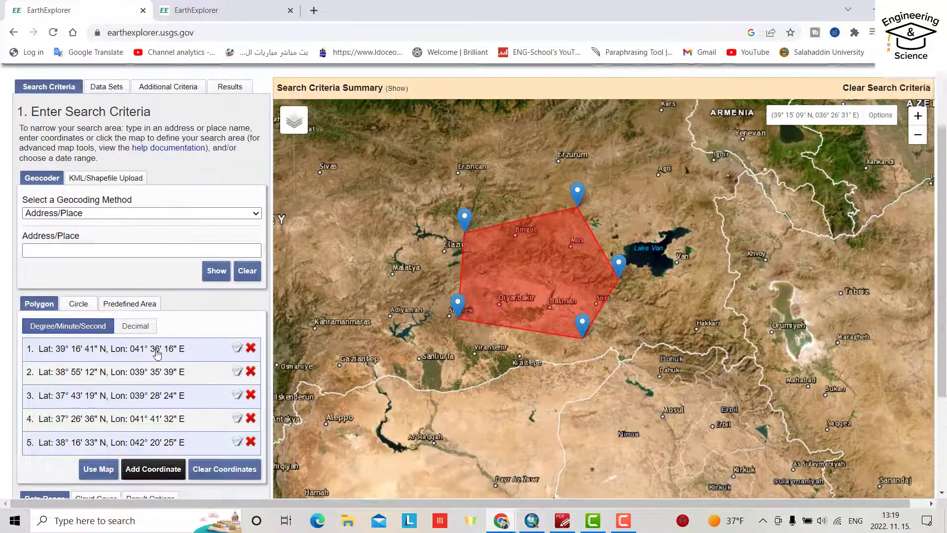
# Under Data Sets, expand Digital Elevation > SRTM and choose SRTM 1 Arc-Second Global
pyautogui.click(107, 171)
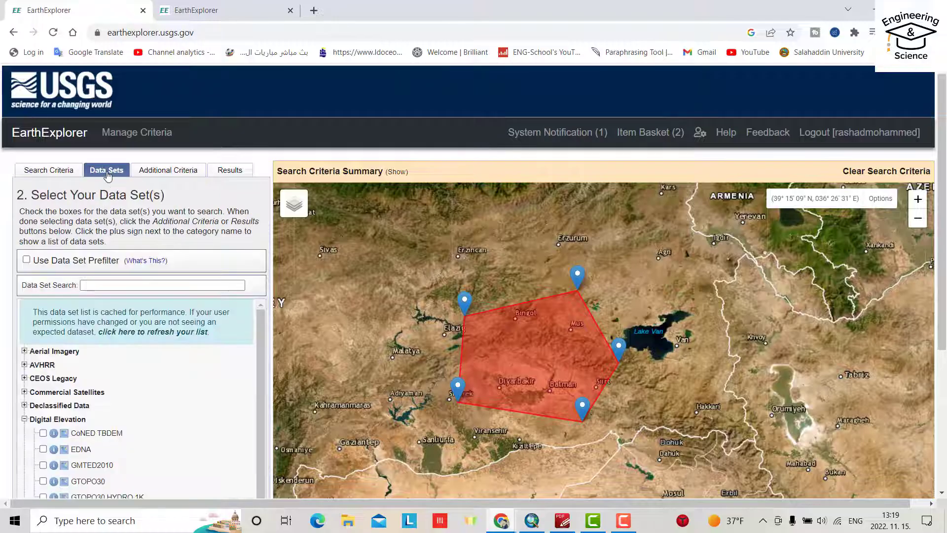
pyautogui.scroll(-2, 46, 375)
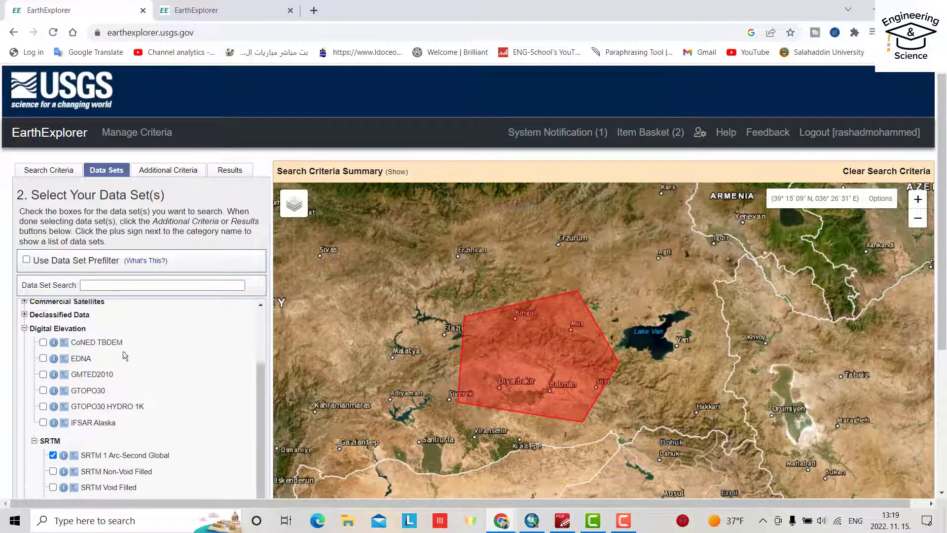
pyautogui.click(23, 318)
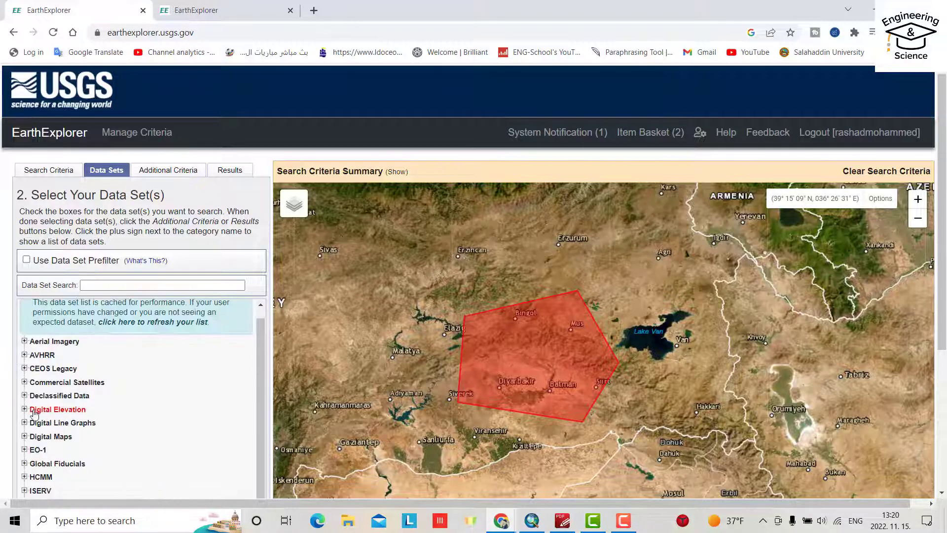
pyautogui.click(24, 409)
pyautogui.scroll(-3, 104, 363)
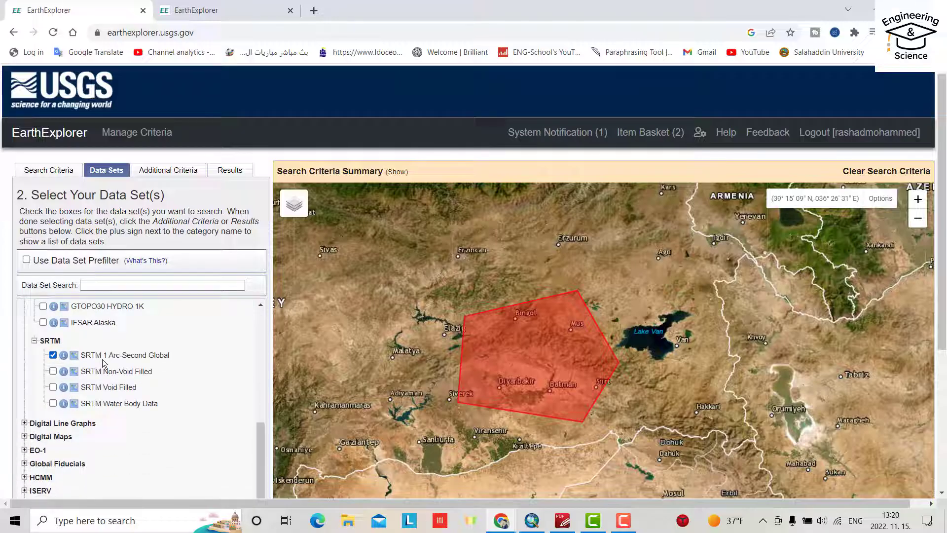
pyautogui.click(34, 341)
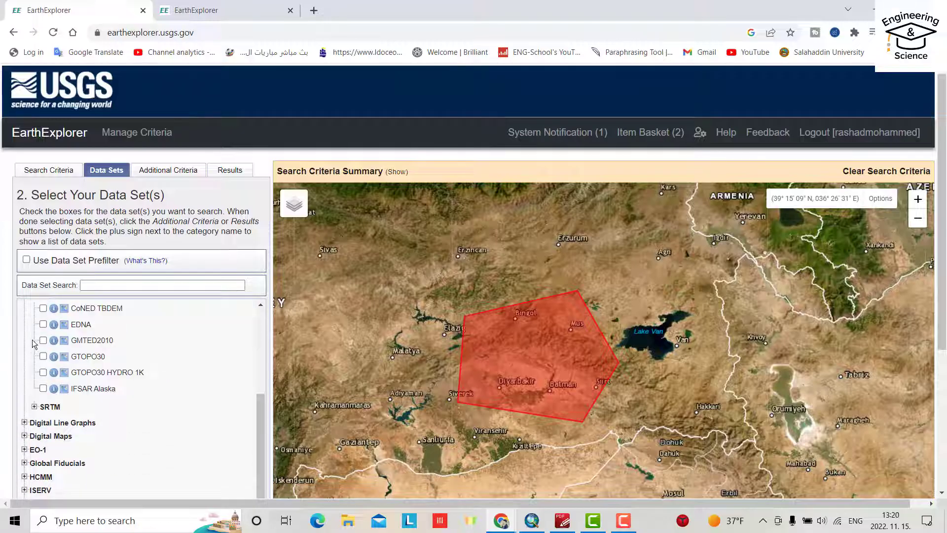
pyautogui.click(34, 407)
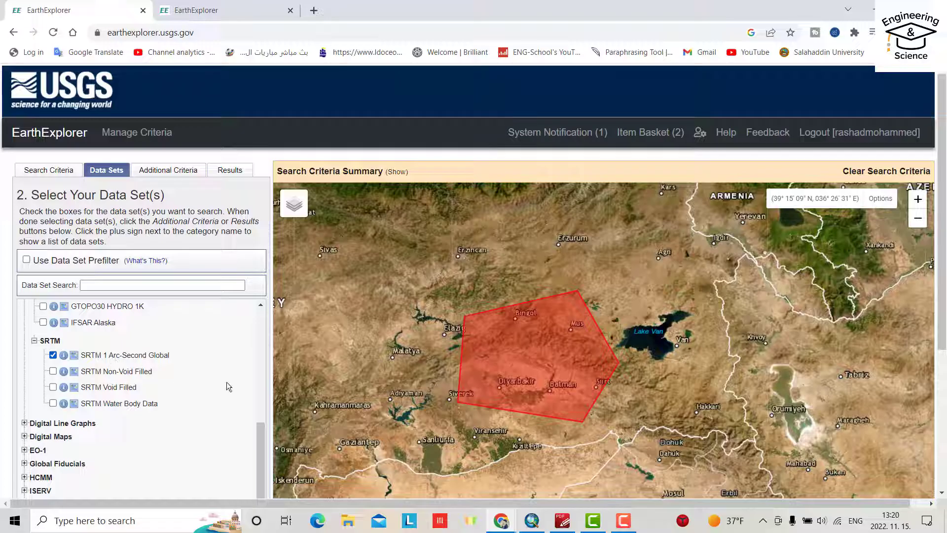
pyautogui.scroll(-5, 199, 363)
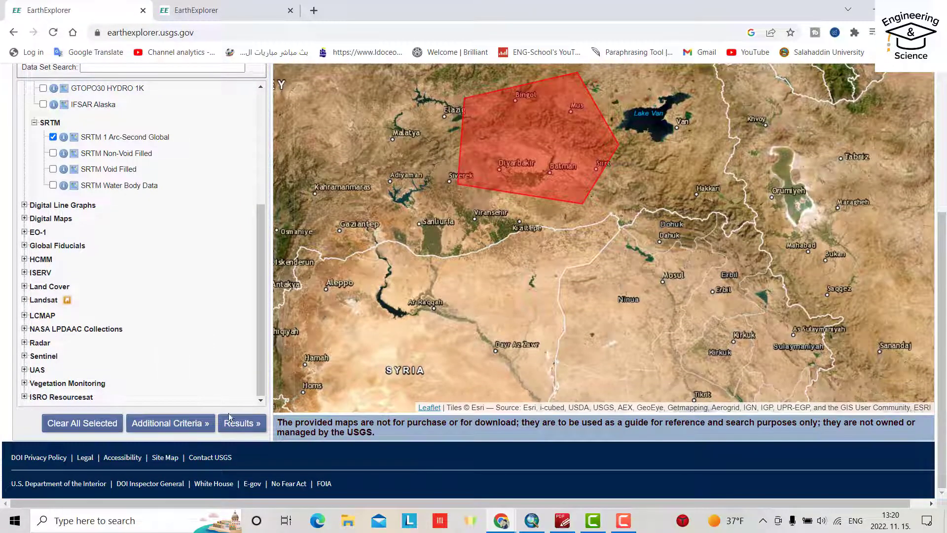
# Run the search and show footprints for the first result and the N37E040 and N37E041 tiles
pyautogui.click(234, 423)
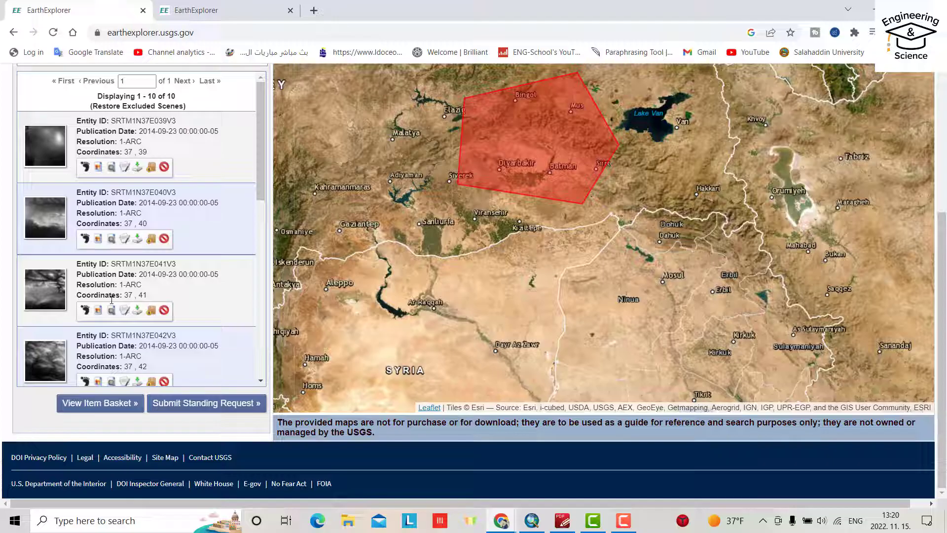
pyautogui.click(86, 167)
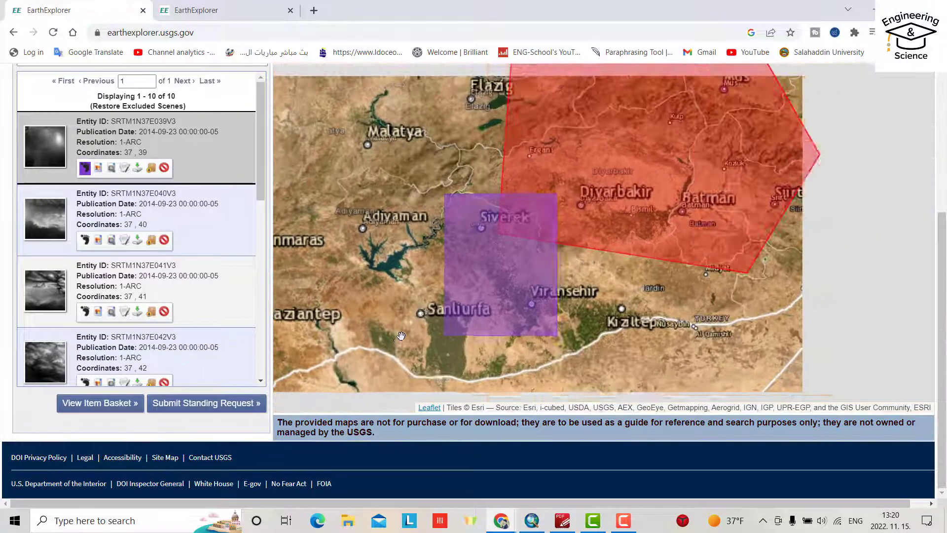
pyautogui.scroll(-1, 560, 247)
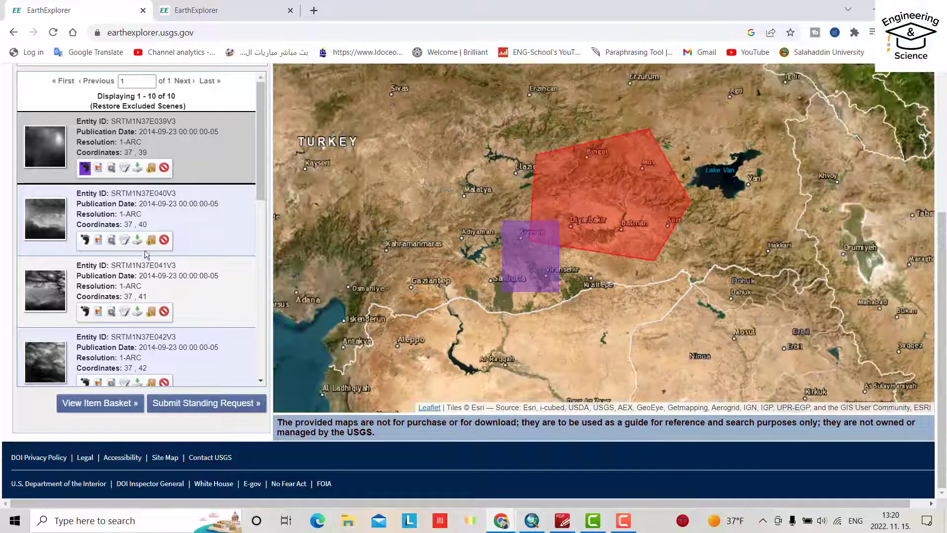
pyautogui.click(86, 240)
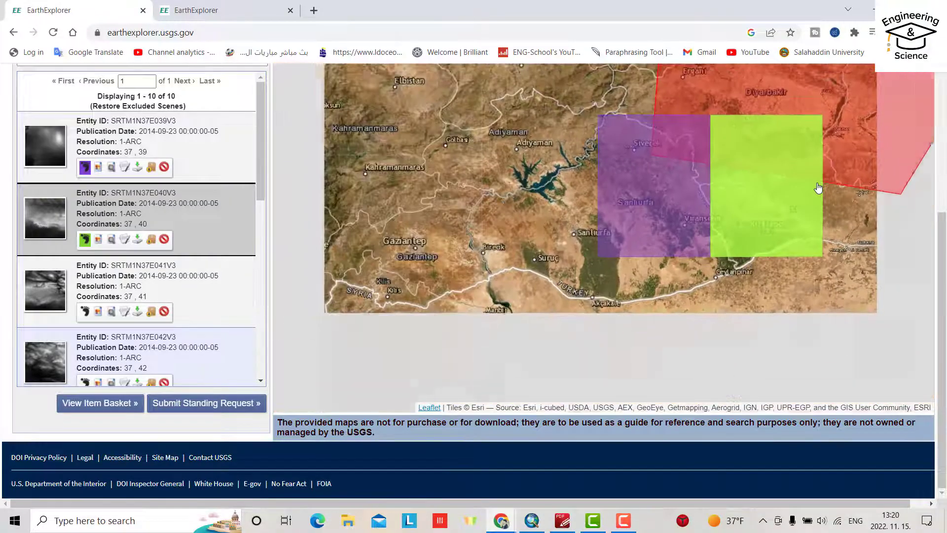
pyautogui.click(85, 311)
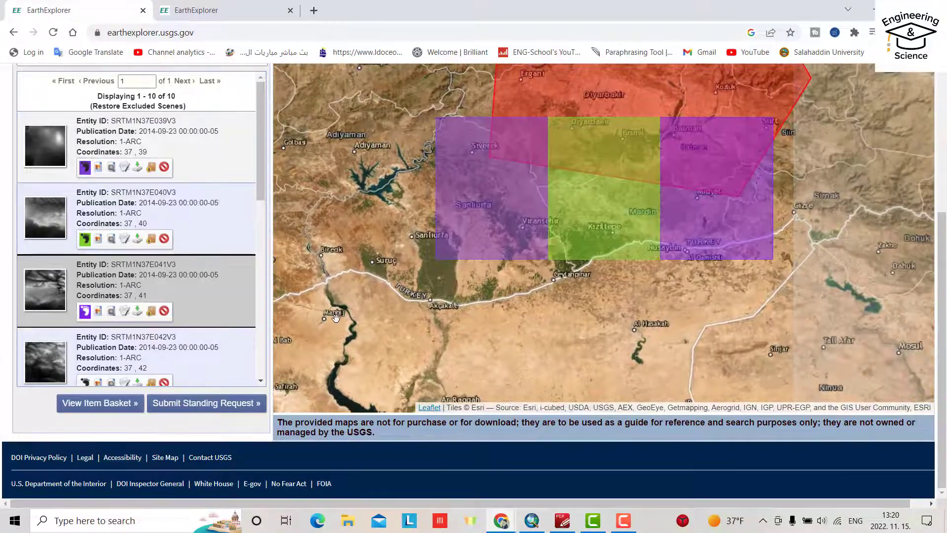
# Show footprints for the N37E042, N38E040, N38E039 and N38E041 tiles
pyautogui.scroll(-1, 335, 318)
pyautogui.scroll(-2, 105, 339)
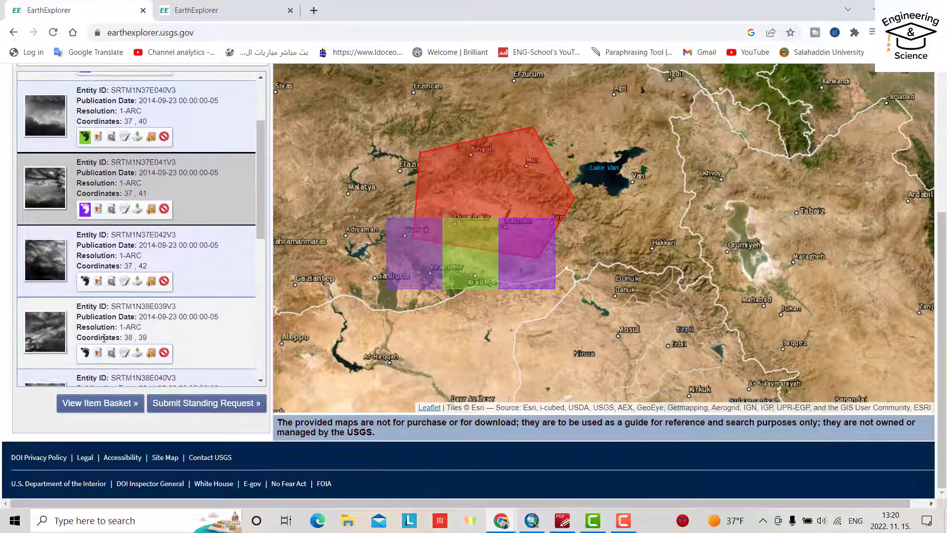
pyautogui.click(85, 281)
pyautogui.scroll(-4, 147, 295)
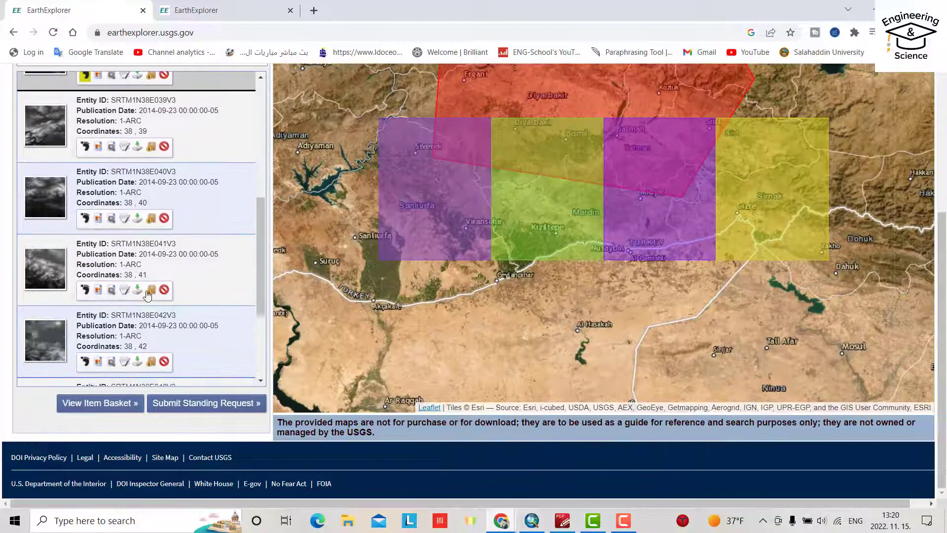
pyautogui.click(85, 218)
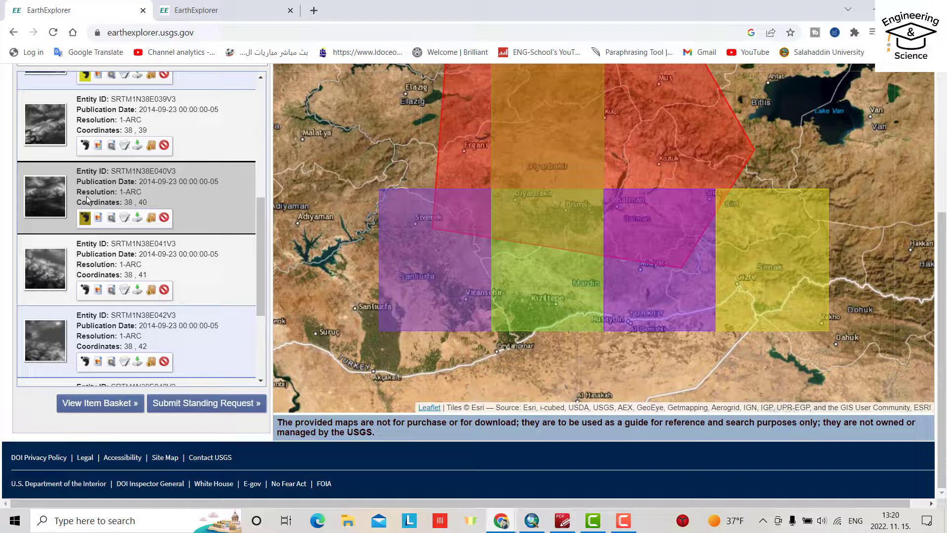
pyautogui.click(85, 145)
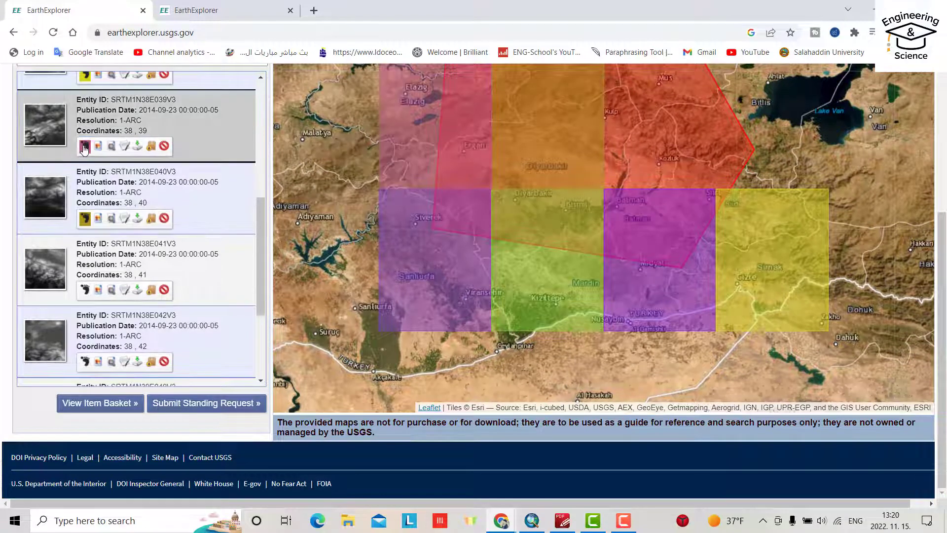
pyautogui.click(86, 288)
# Show footprints for the N38E042, N39E040 and N39E041 tiles
pyautogui.scroll(-2, 86, 286)
pyautogui.click(86, 258)
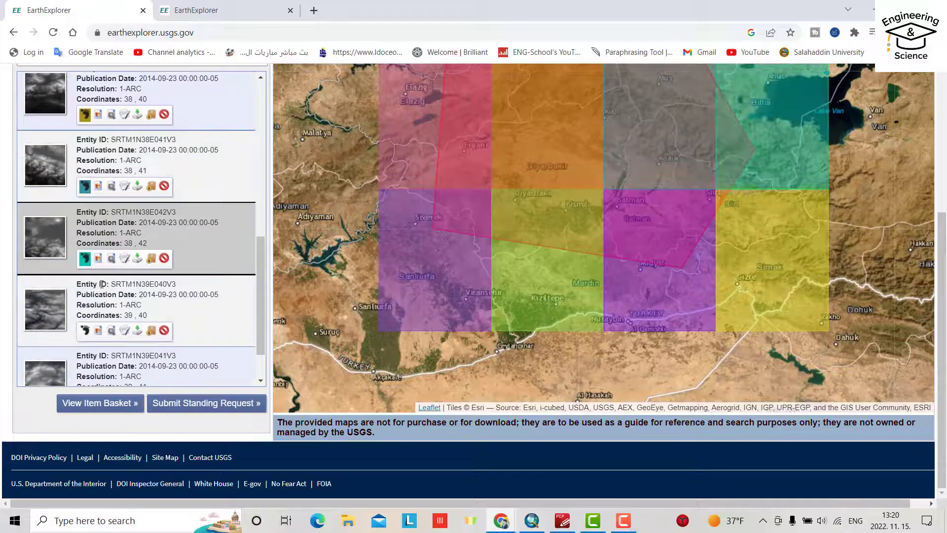
pyautogui.scroll(-1, 102, 284)
pyautogui.click(84, 276)
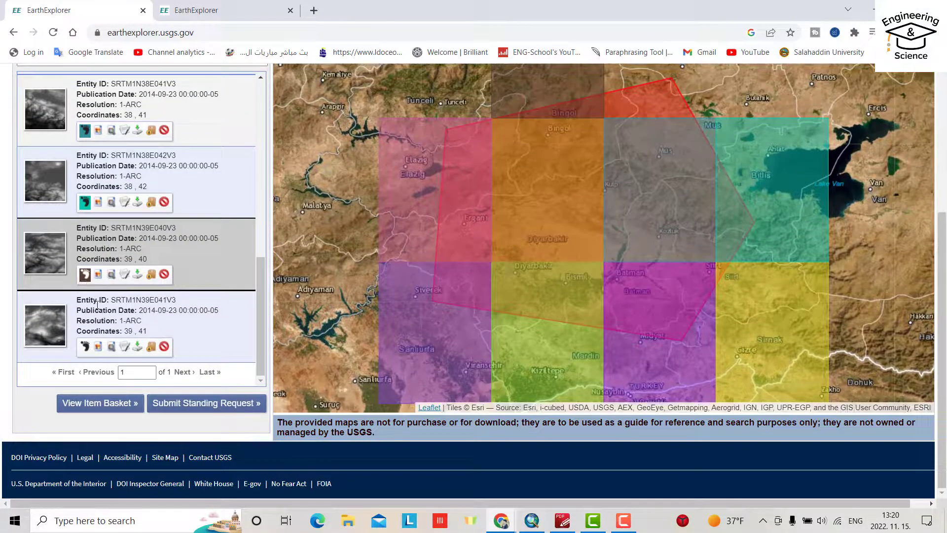
pyautogui.click(86, 346)
pyautogui.scroll(2, 97, 351)
pyautogui.scroll(-1, 413, 338)
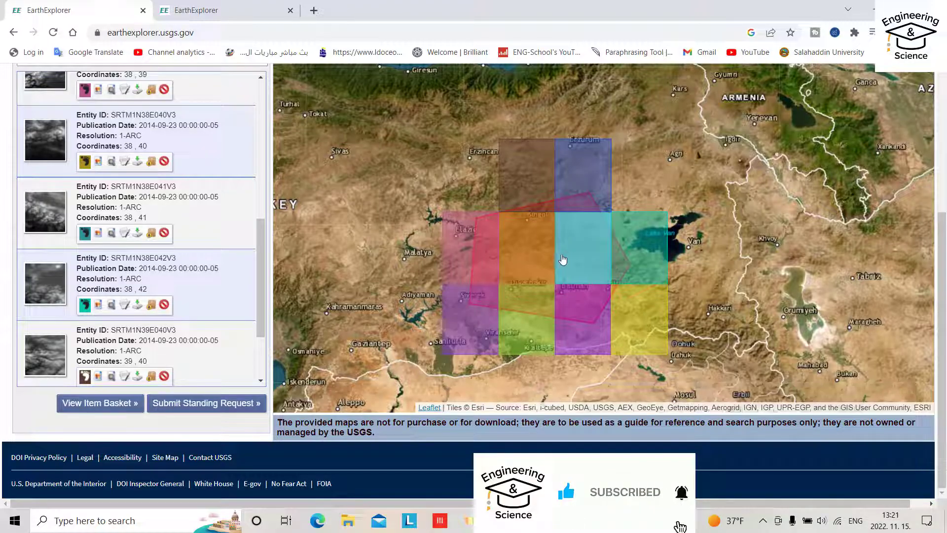
# Download SRTM1N38E041V3 as the GeoTIFF 1 Arc-second file, then switch to ArcMap
pyautogui.click(138, 235)
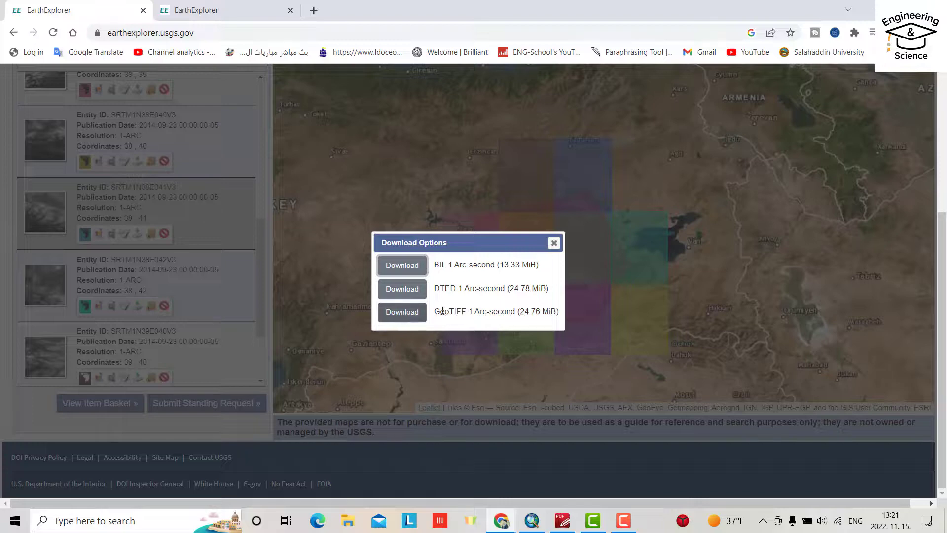
pyautogui.click(408, 314)
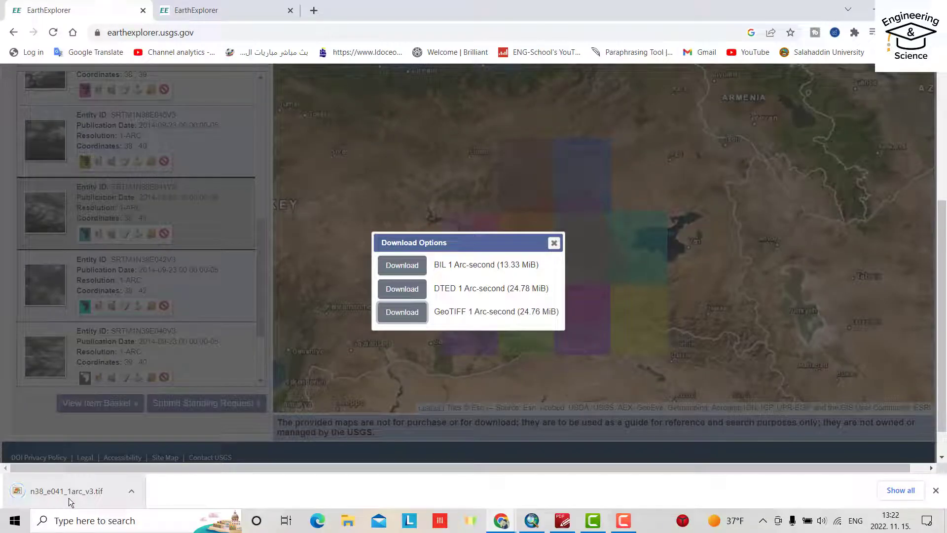
pyautogui.click(524, 530)
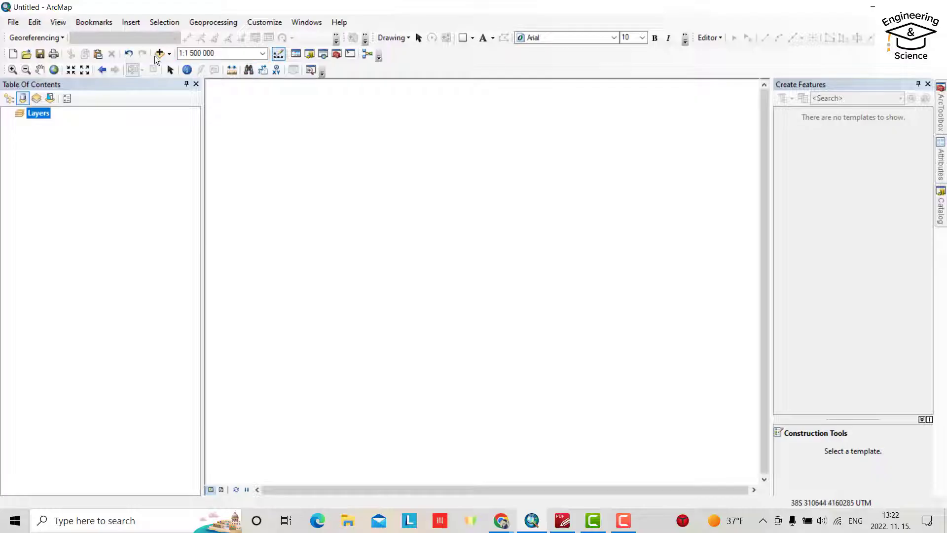
# Add n38_e041_1arc_v3.tif from the Downloads folder to the map and build its pyramids
pyautogui.click(160, 55)
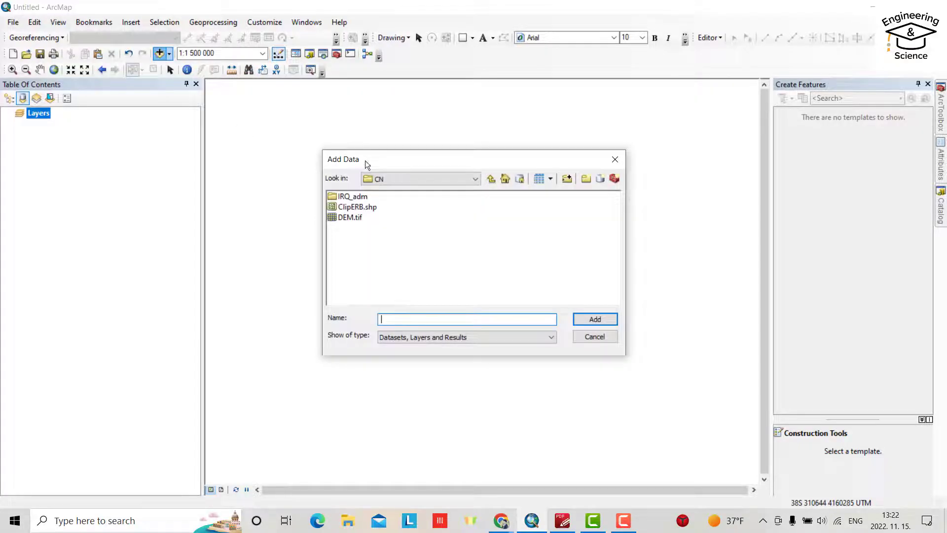
pyautogui.click(492, 180)
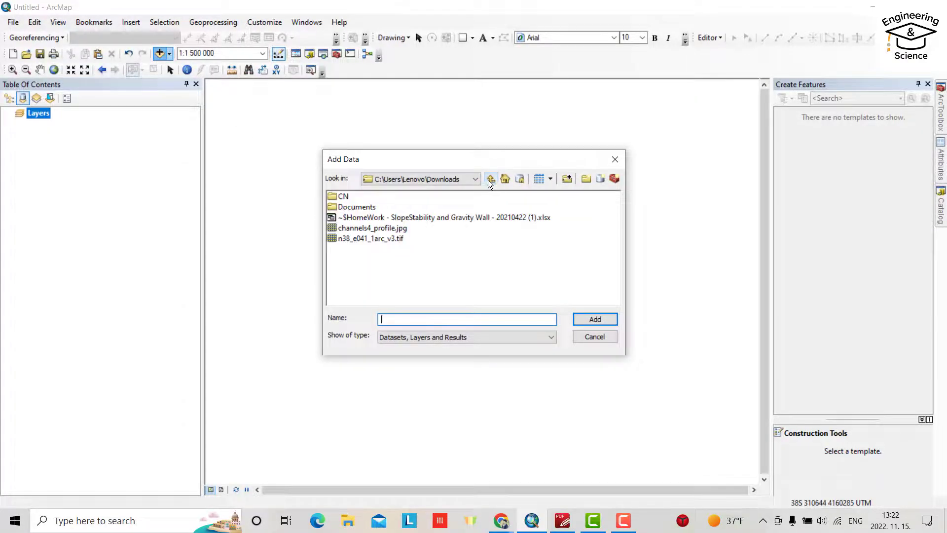
pyautogui.click(490, 180)
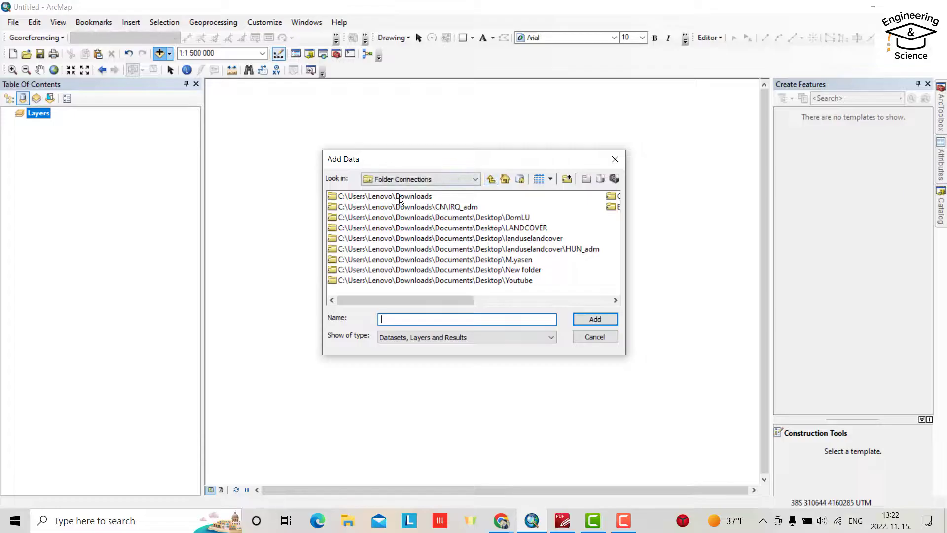
pyautogui.doubleClick(400, 196)
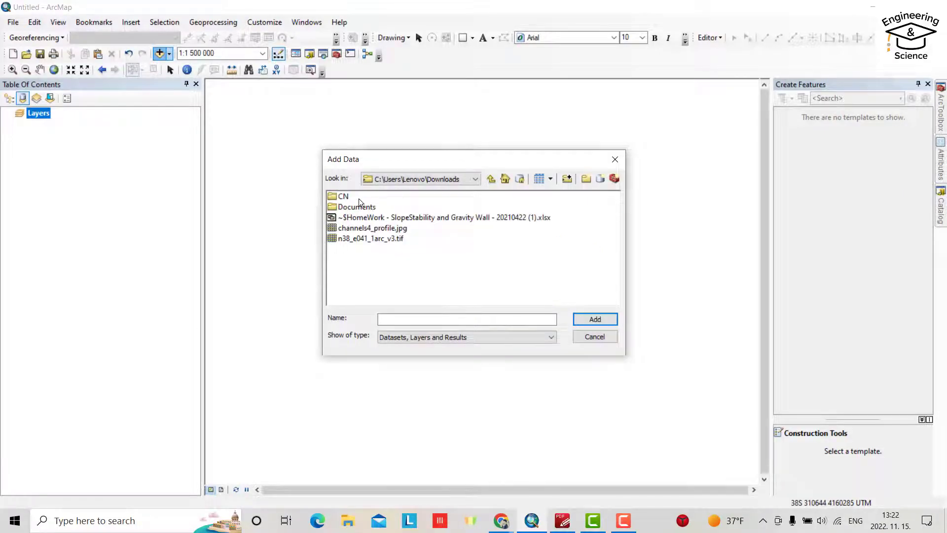
pyautogui.click(371, 238)
pyautogui.click(594, 319)
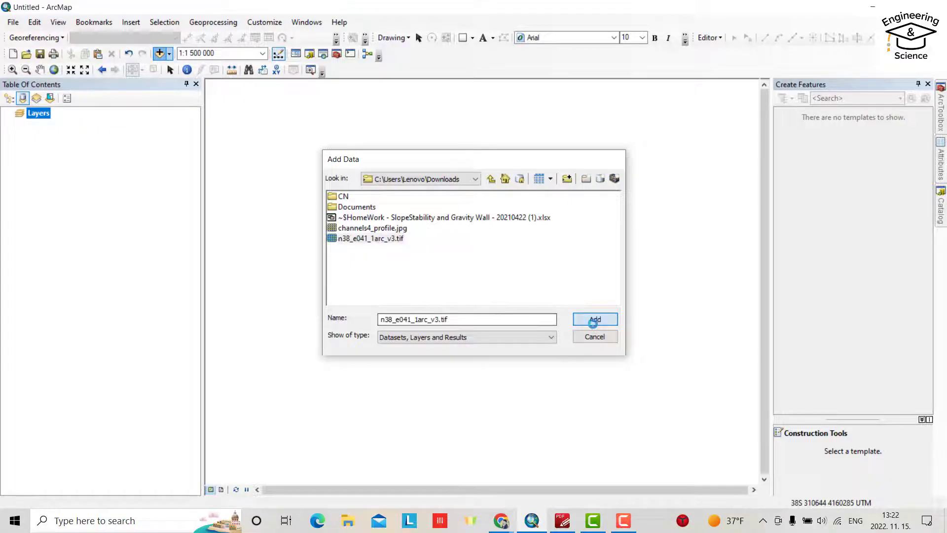
pyautogui.click(474, 243)
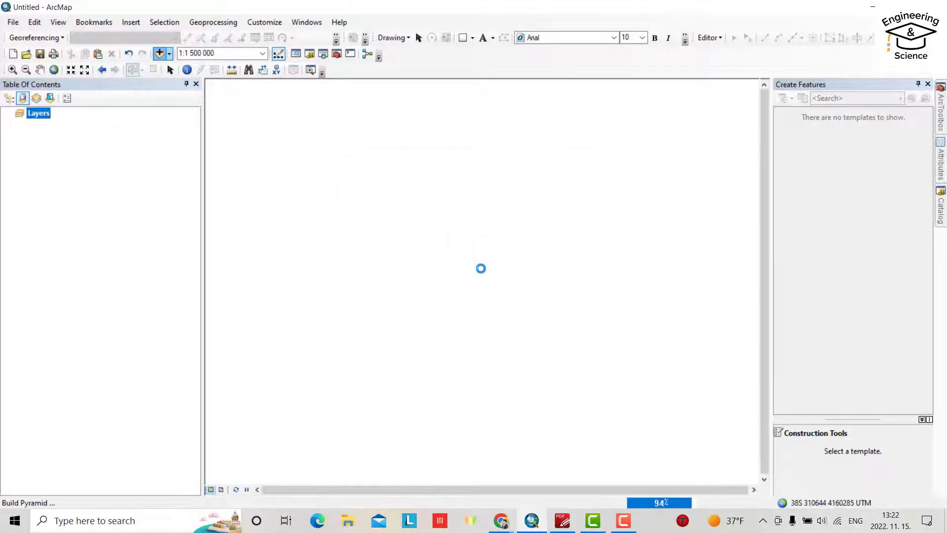
# Apply a green-yellow-orange-blue colour ramp to the n38_e041_1arc_v3.tif layer
pyautogui.scroll(-3, 480, 259)
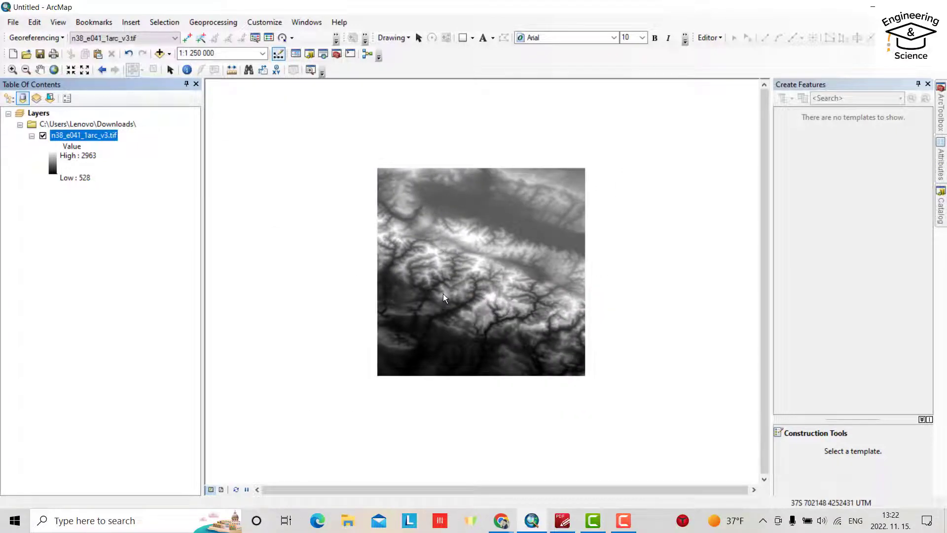
pyautogui.click(54, 155)
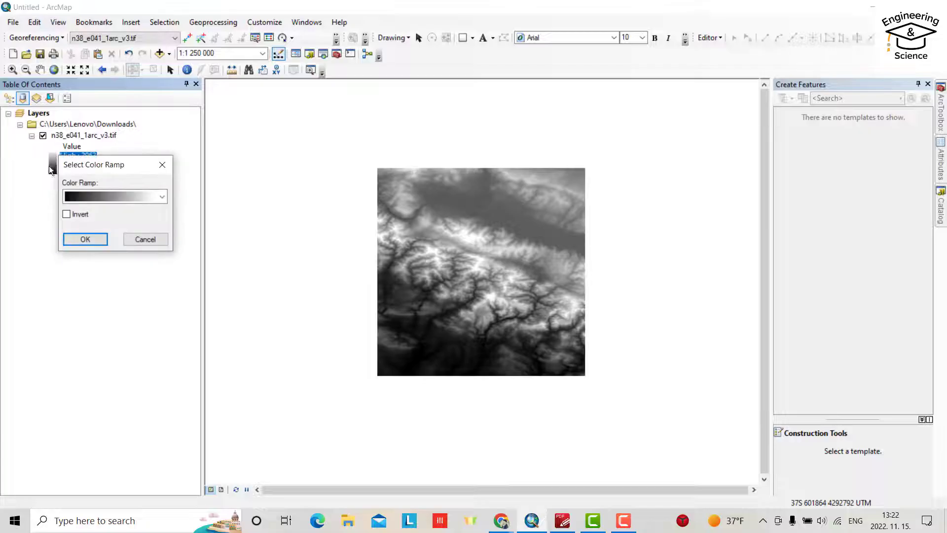
pyautogui.click(144, 197)
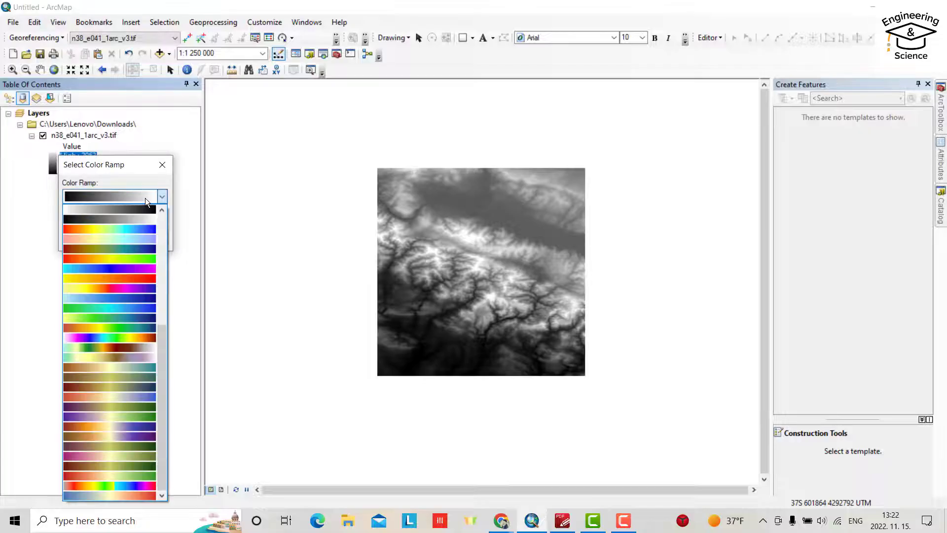
pyautogui.click(131, 262)
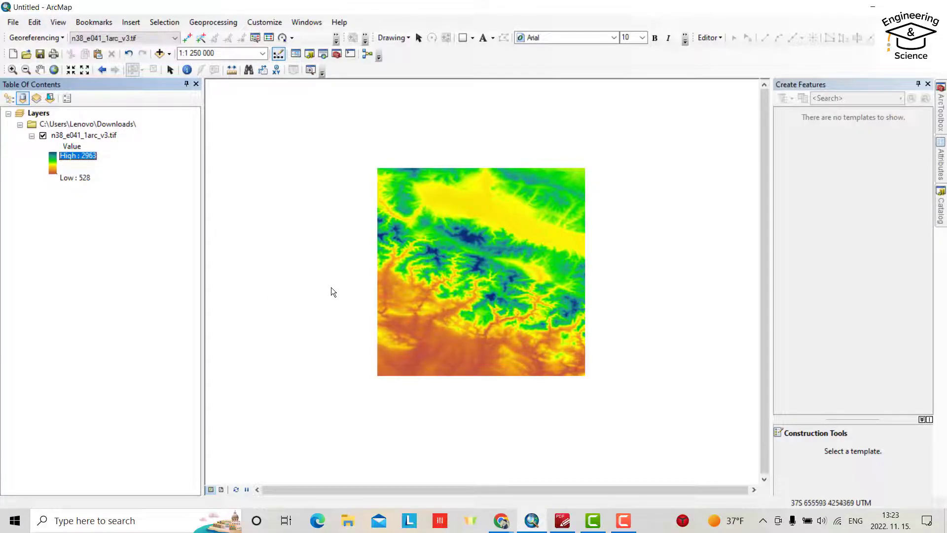